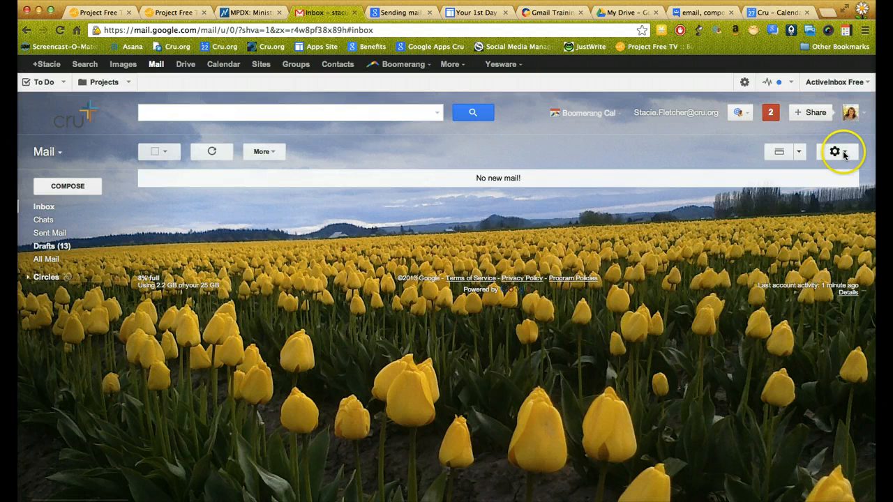
From Settings > Accounts, add the alias address as a send-as address and send its verification code.
{"action": "left_click", "coordinate": [842, 153]}
{"action": "left_click", "coordinate": [806, 237]}
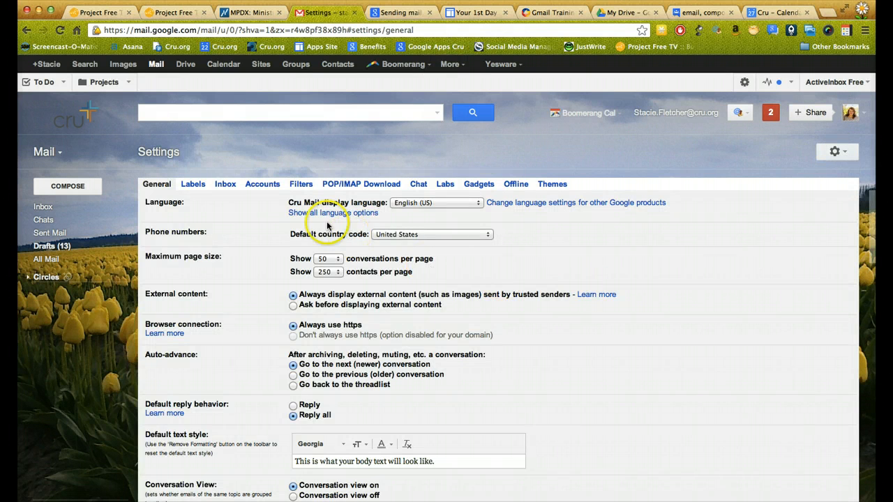
{"action": "left_click", "coordinate": [262, 185]}
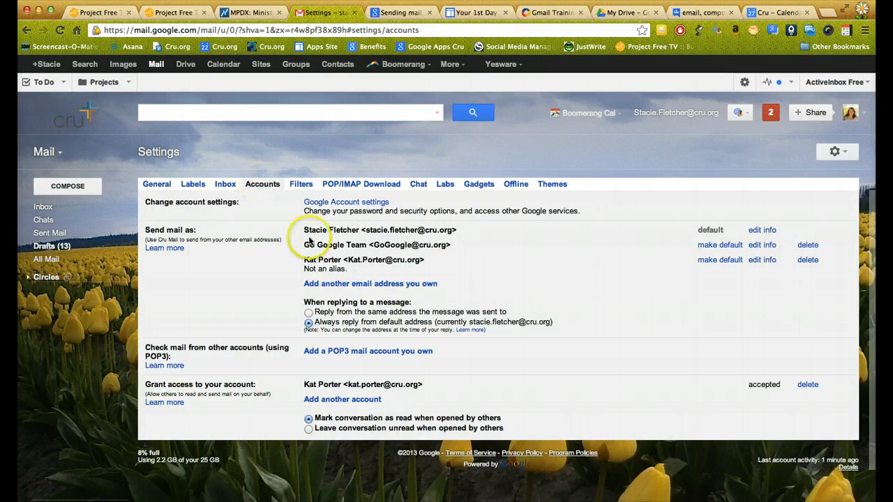
{"action": "left_click", "coordinate": [357, 286]}
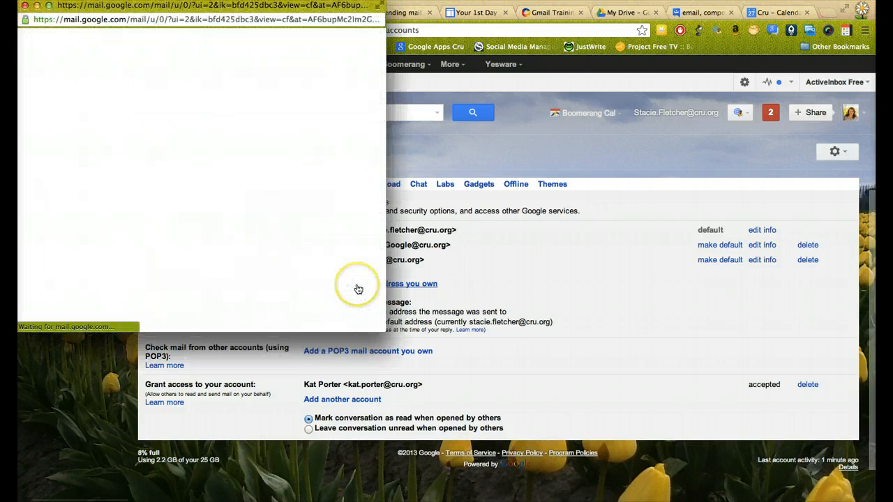
{"action": "left_click", "coordinate": [193, 101]}
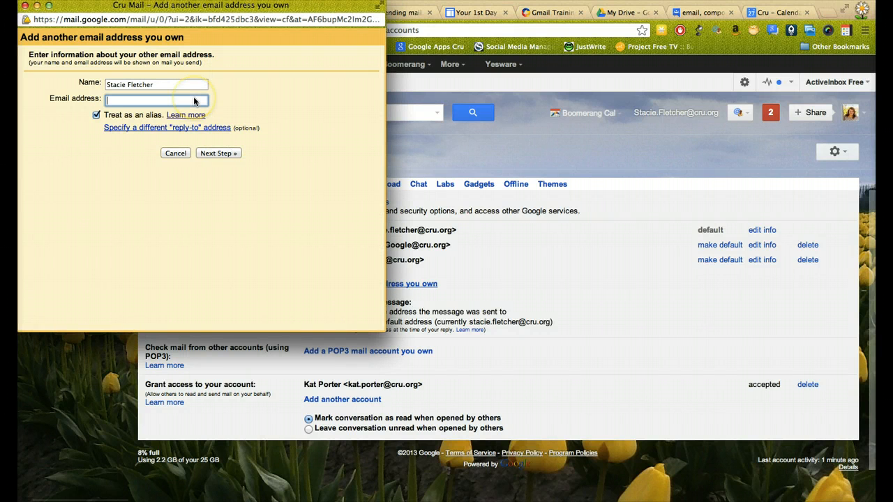
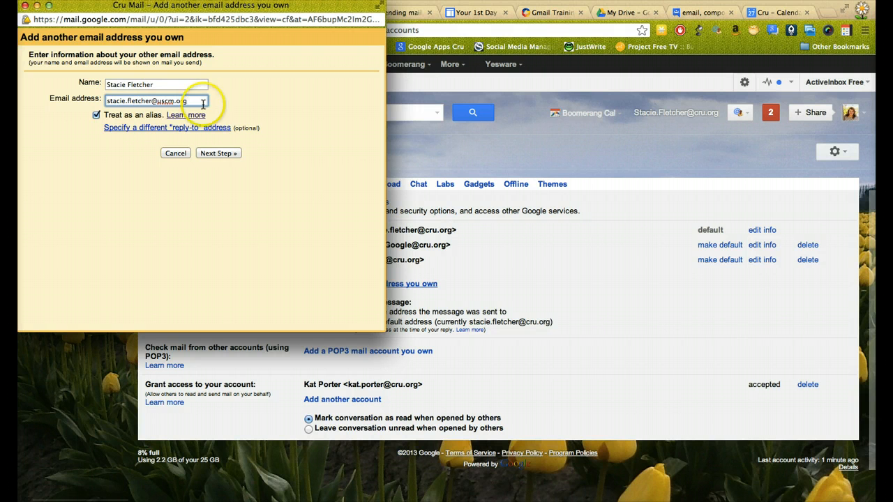
{"action": "left_click", "coordinate": [220, 153]}
{"action": "left_click", "coordinate": [231, 120]}
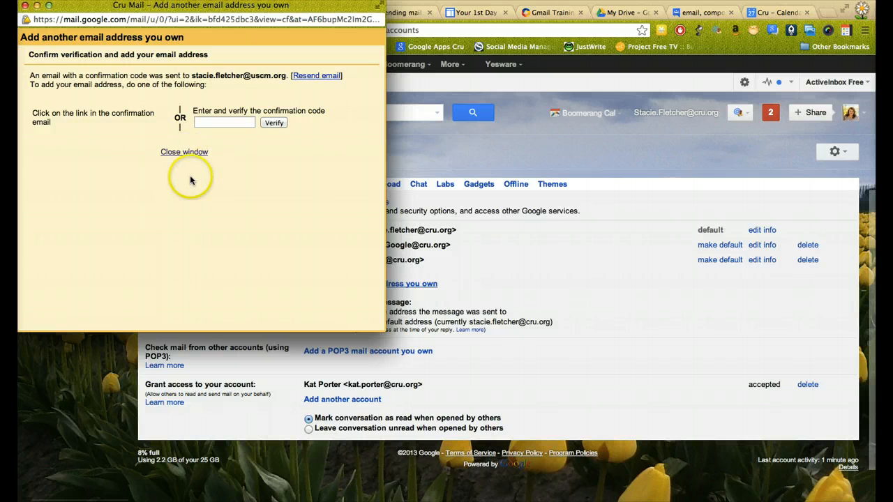
{"action": "left_click", "coordinate": [173, 151]}
{"action": "left_click", "coordinate": [47, 207]}
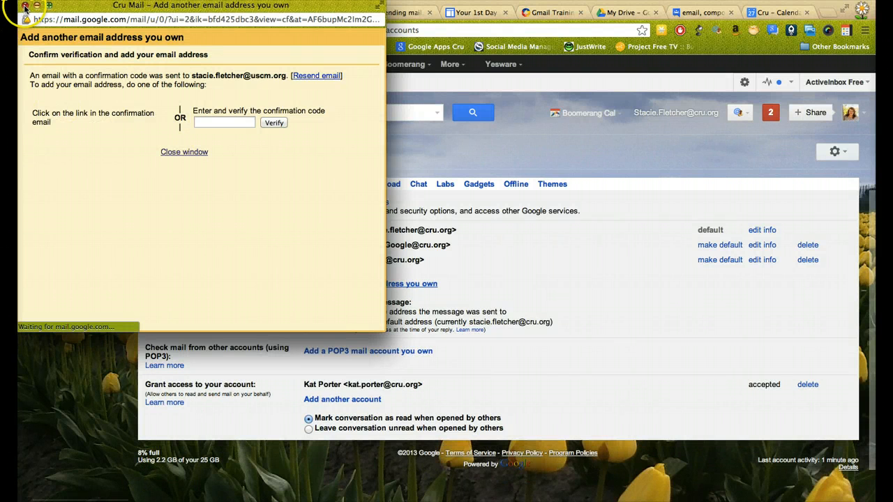
Verify the alias through the link in the Cru Confirmation email, then start a new message.
{"action": "left_click", "coordinate": [24, 6]}
{"action": "left_click", "coordinate": [50, 209]}
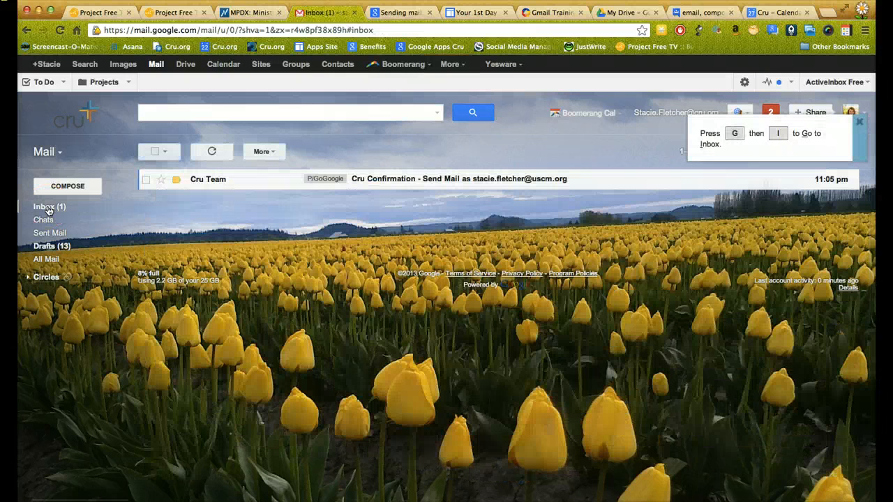
{"action": "left_click", "coordinate": [200, 181]}
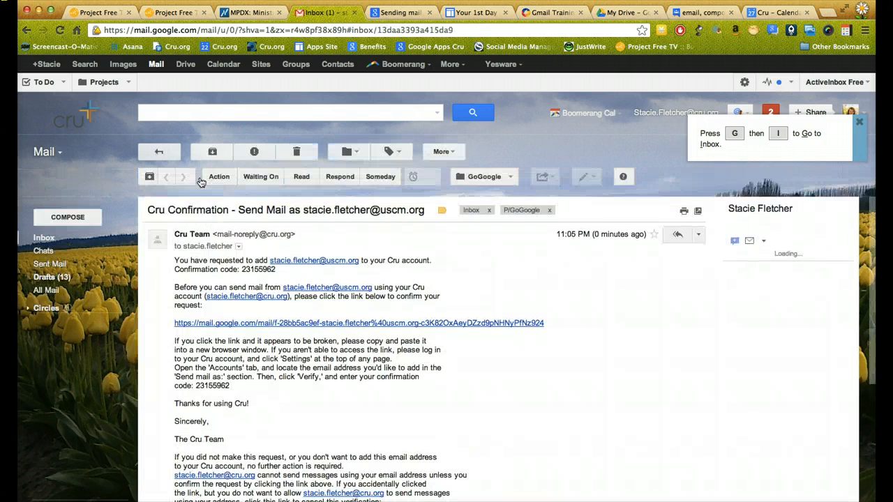
{"action": "left_click", "coordinate": [240, 325]}
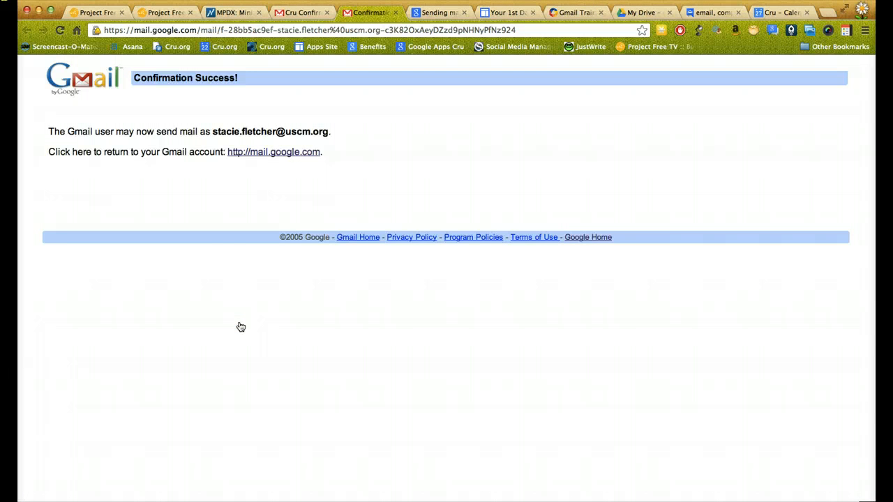
{"action": "left_click", "coordinate": [300, 13]}
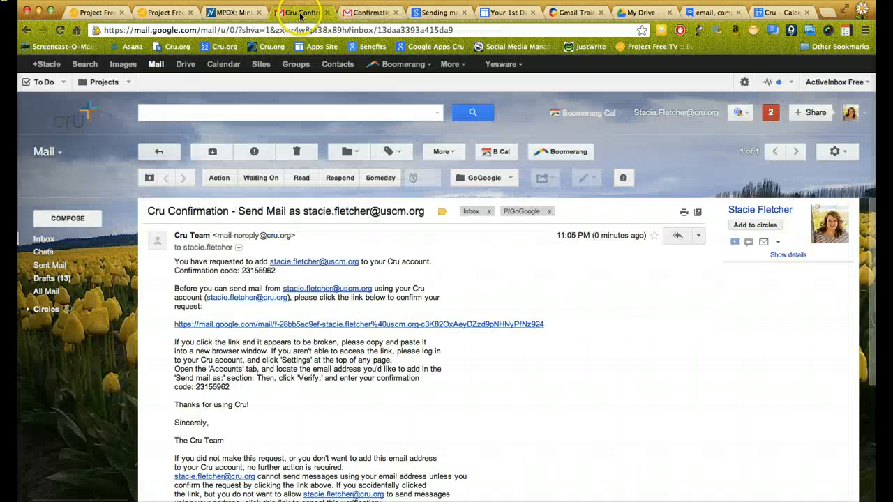
{"action": "left_click", "coordinate": [62, 219]}
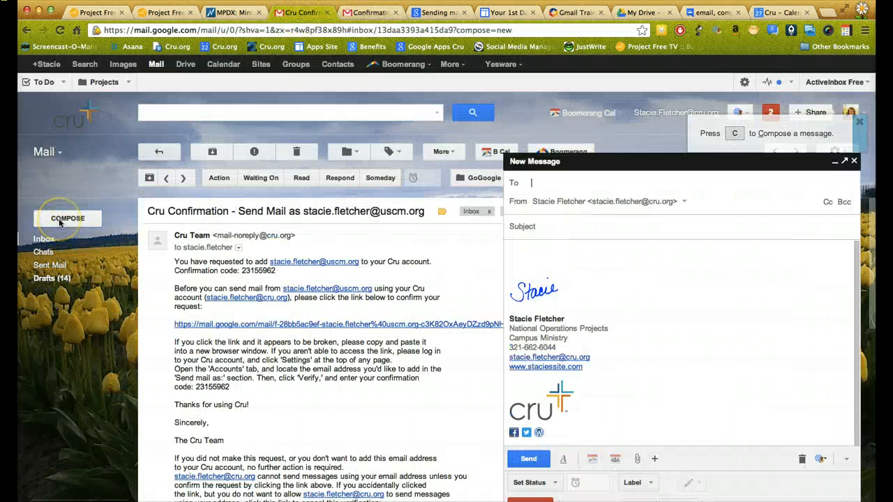
Send a message from the uscm.org alias to the cru.org address with subject 'to my cru.org from my uscm'.
{"action": "left_click", "coordinate": [684, 202]}
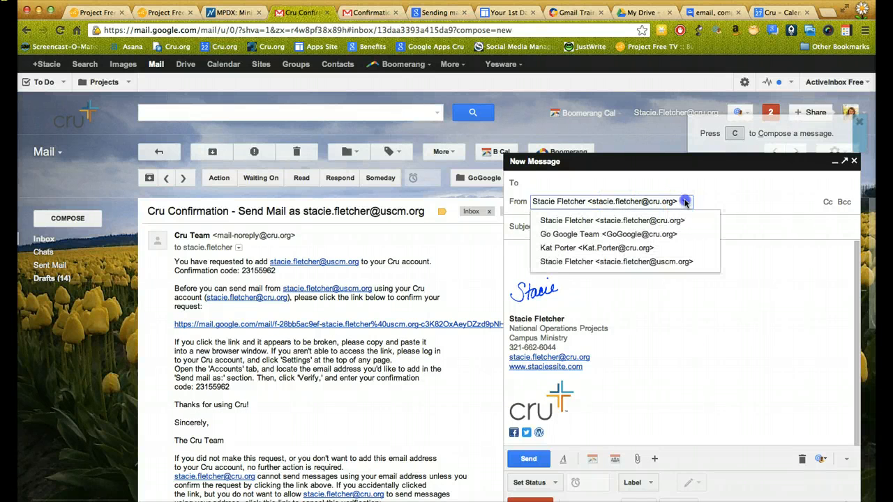
{"action": "left_click", "coordinate": [690, 263]}
{"action": "left_click", "coordinate": [594, 185]}
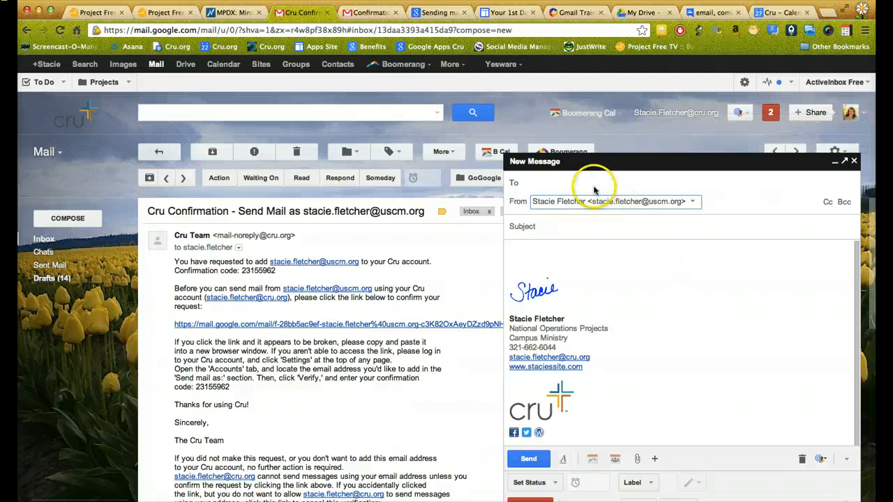
{"action": "type", "text": "sta"}
{"action": "left_click", "coordinate": [589, 231]}
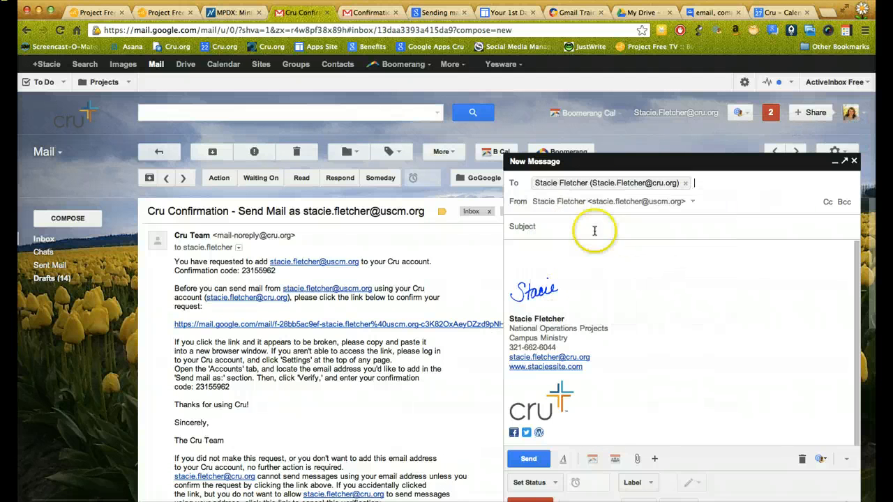
{"action": "left_click", "coordinate": [592, 227]}
{"action": "type", "text": "to my cru"}
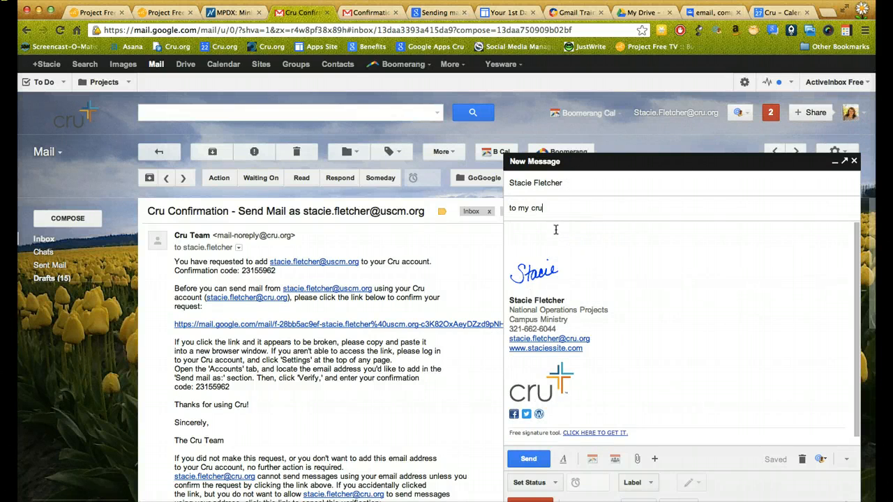
{"action": "type", "text": ".org from my uscm"}
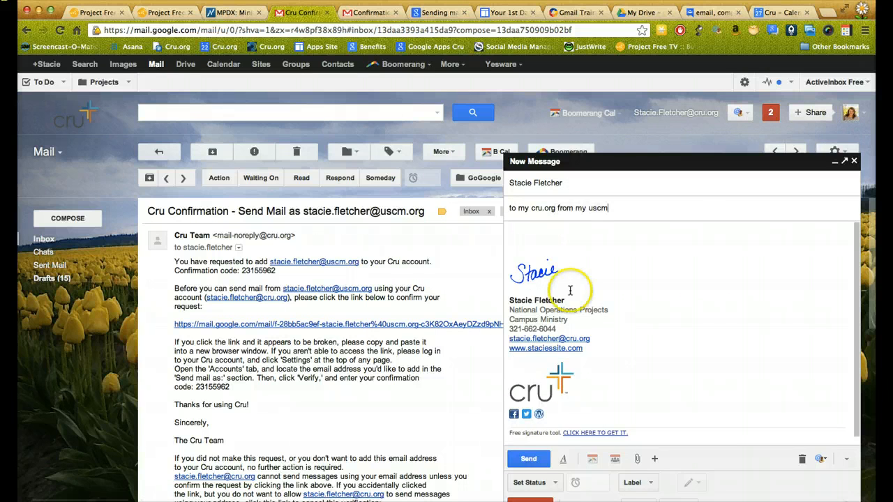
{"action": "left_click", "coordinate": [529, 458]}
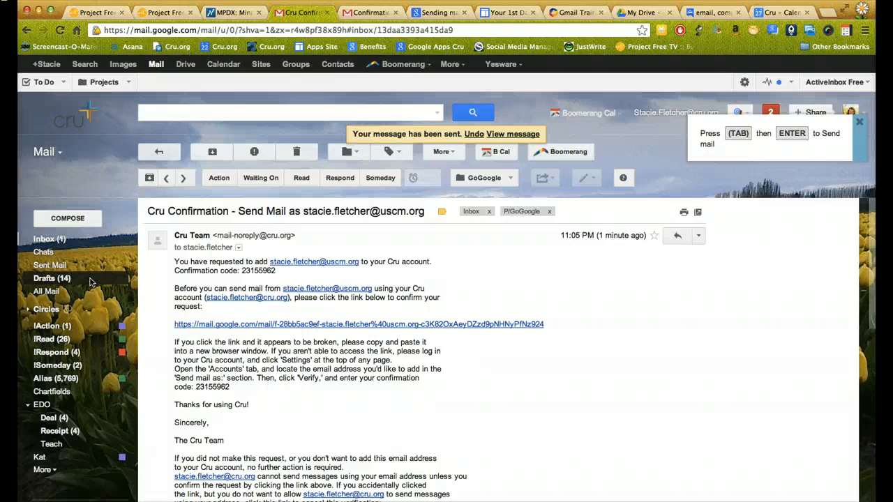
{"action": "left_click", "coordinate": [77, 241]}
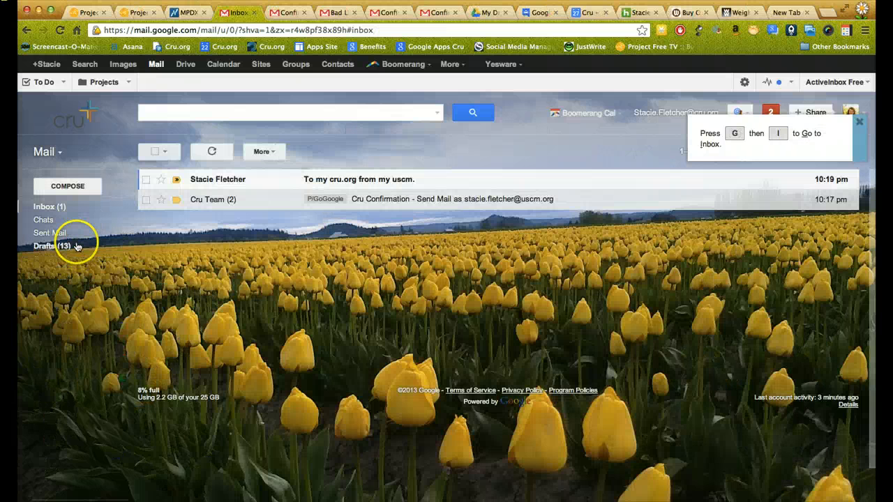
{"action": "left_click", "coordinate": [188, 180]}
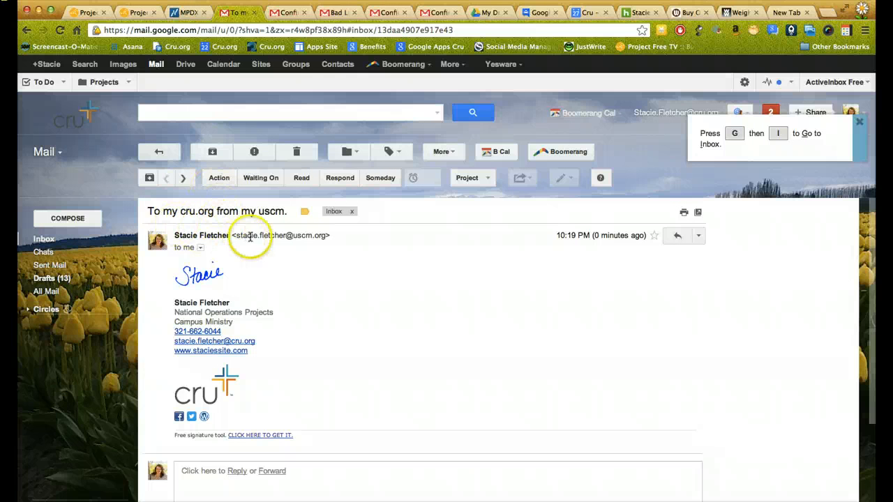
{"action": "left_click", "coordinate": [200, 248]}
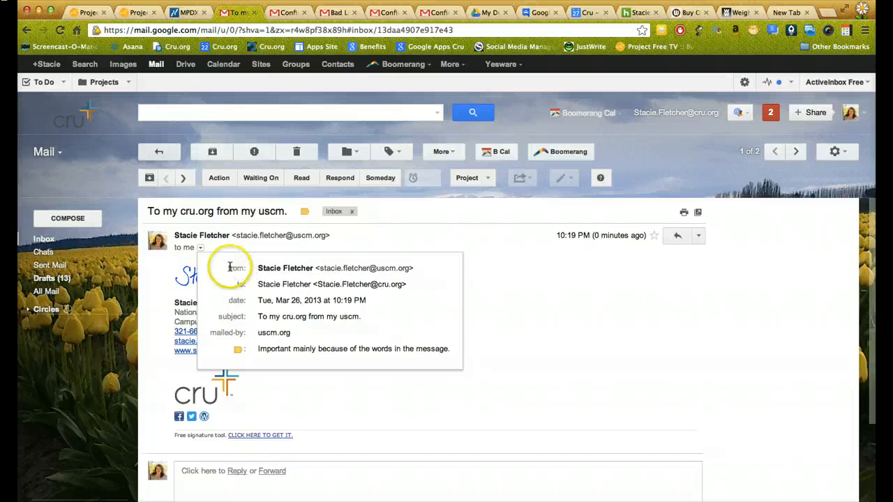
{"action": "left_click", "coordinate": [191, 249]}
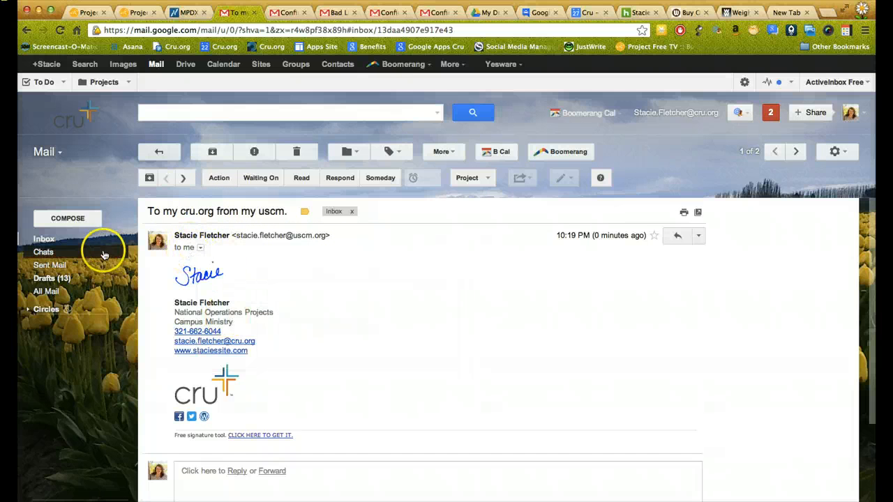
{"action": "left_click", "coordinate": [91, 246]}
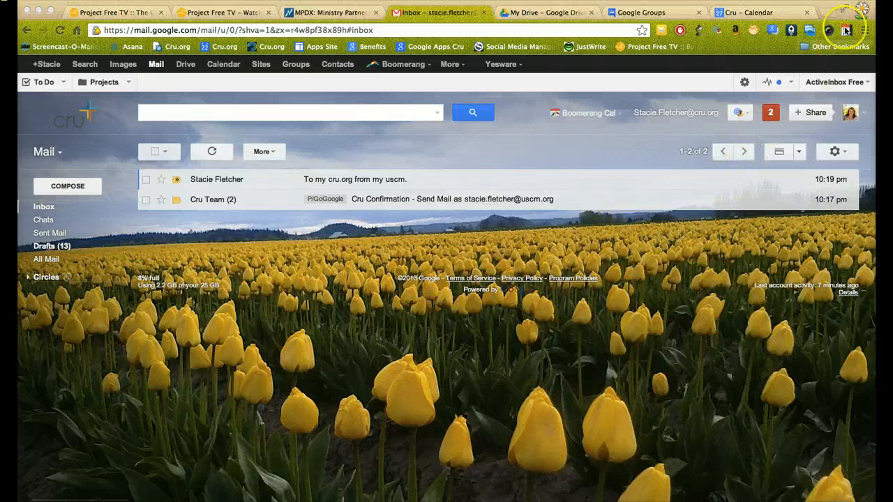
From a second browser profile, send a message titled 'Sending to my alias' to the alias address.
{"action": "left_click", "coordinate": [863, 9]}
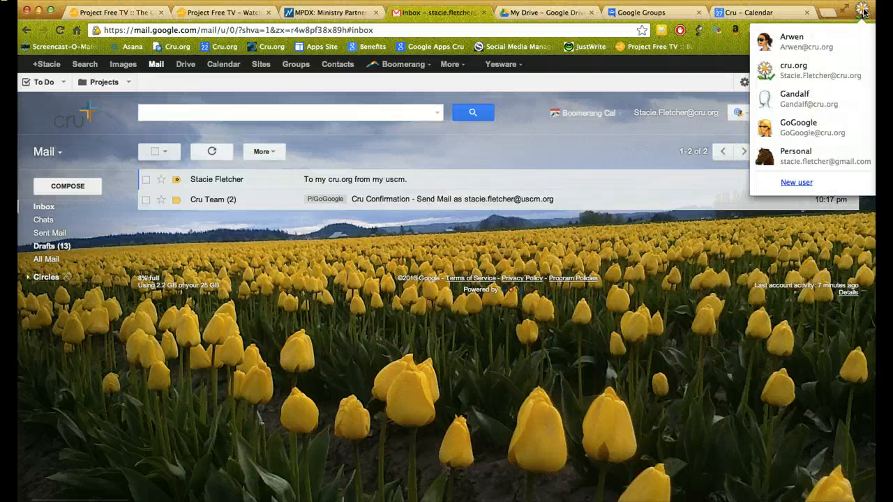
{"action": "left_click", "coordinate": [831, 46]}
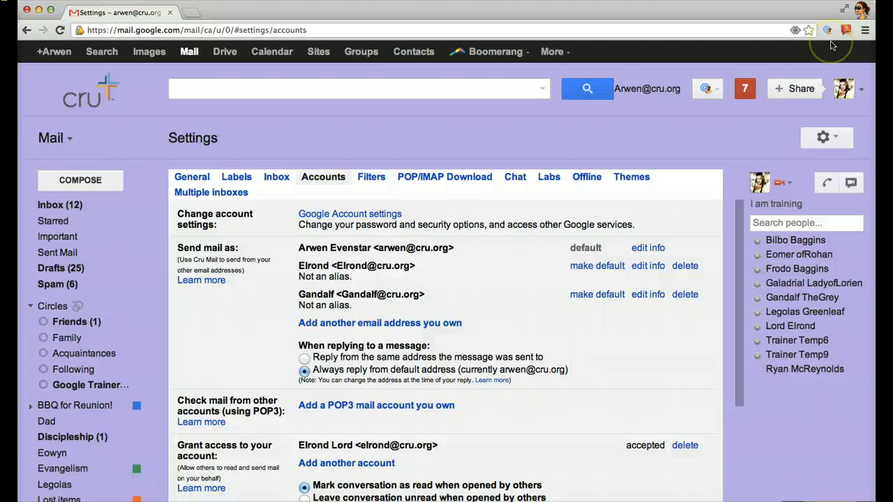
{"action": "left_click", "coordinate": [65, 187]}
{"action": "type", "text": "stacie"}
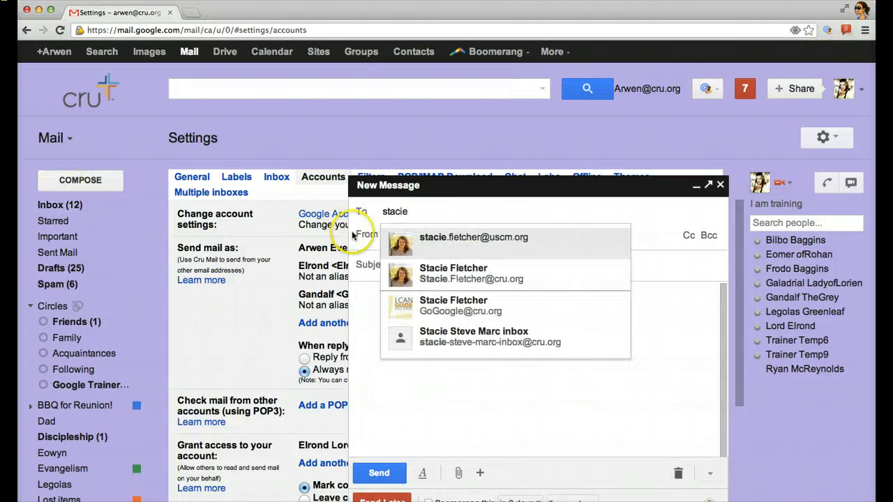
{"action": "left_click", "coordinate": [436, 237]}
{"action": "left_click", "coordinate": [398, 265]}
{"action": "type", "text": "Sending to"}
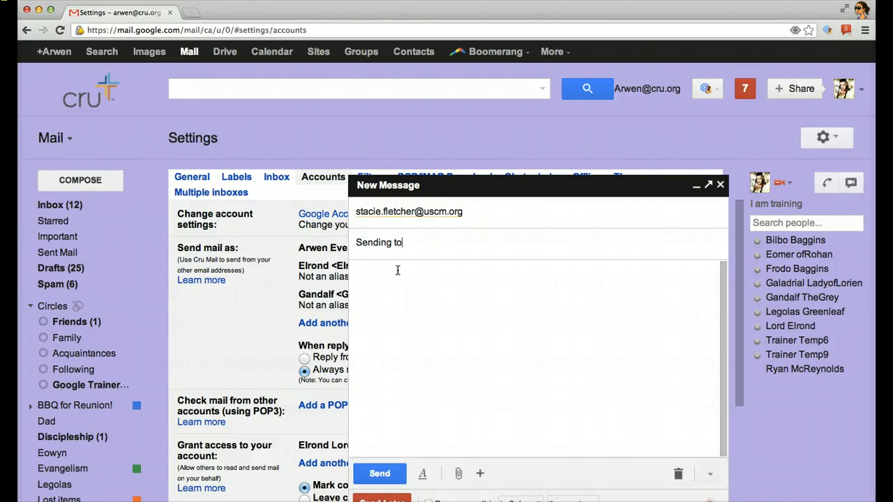
{"action": "type", "text": " my alias"}
{"action": "left_click", "coordinate": [379, 473]}
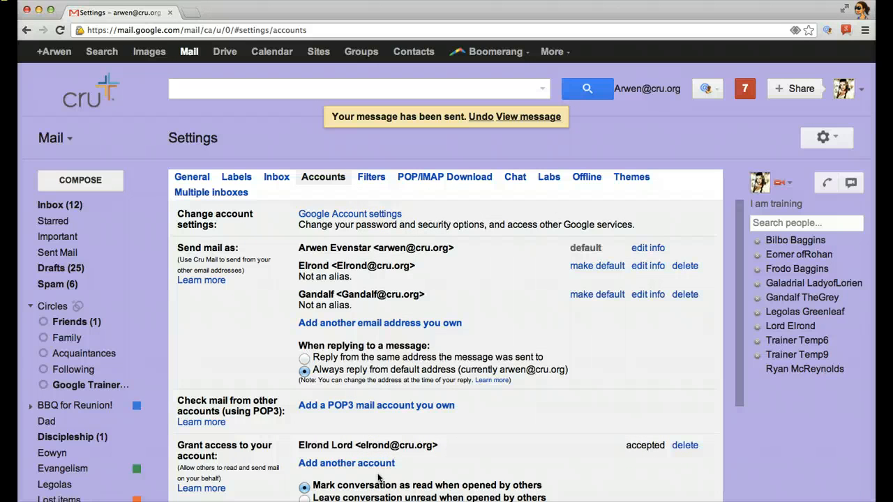
Back in the main profile, check that message's recipient details and start a filter from it.
{"action": "left_click", "coordinate": [859, 11]}
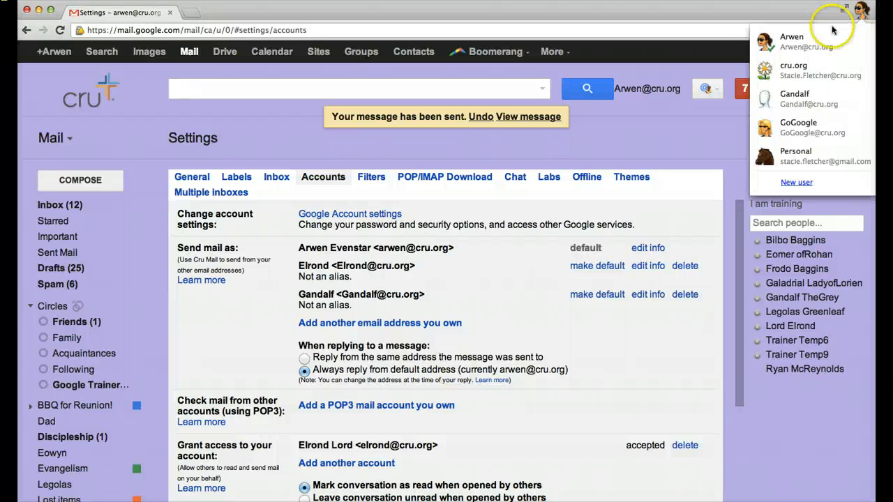
{"action": "left_click", "coordinate": [774, 68]}
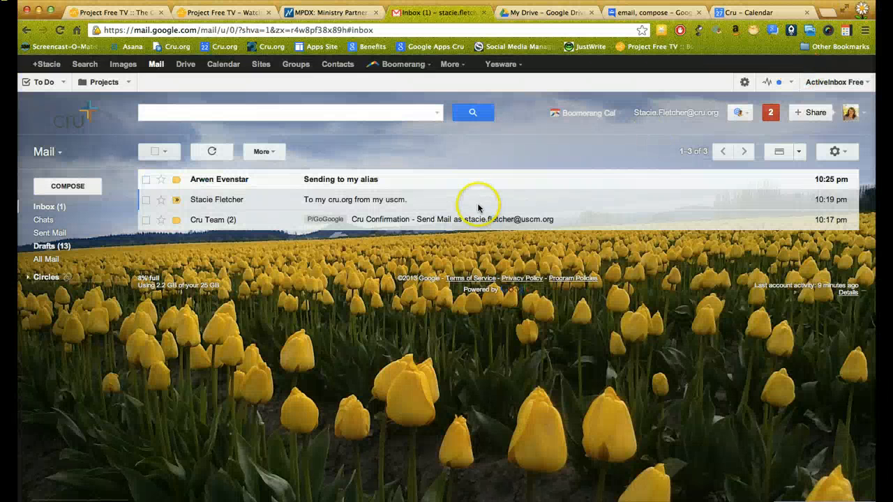
{"action": "left_click", "coordinate": [355, 181]}
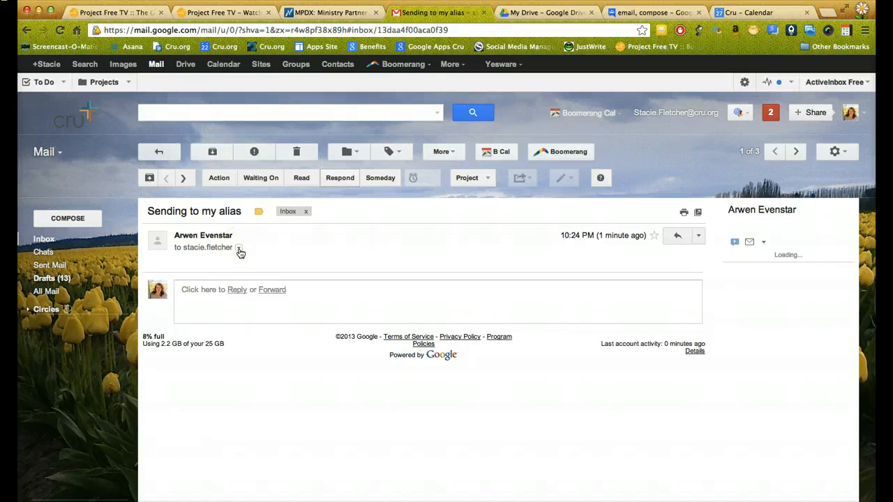
{"action": "left_click", "coordinate": [238, 250]}
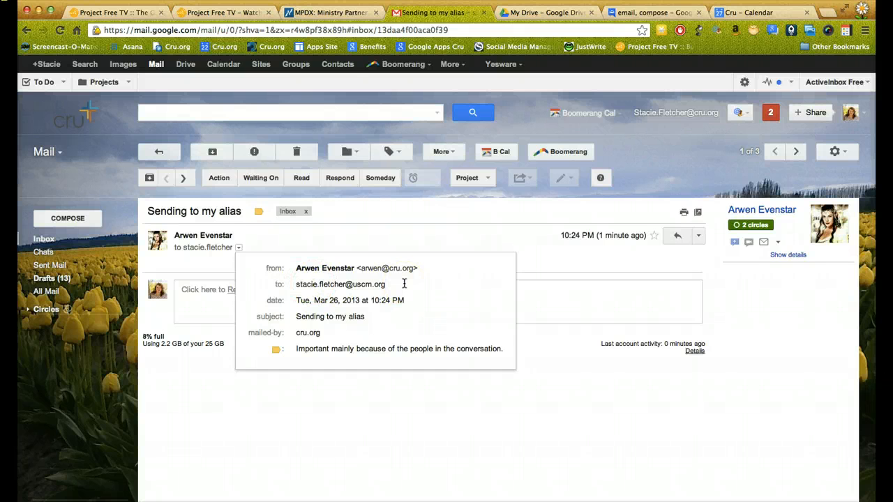
{"action": "left_click", "coordinate": [424, 438]}
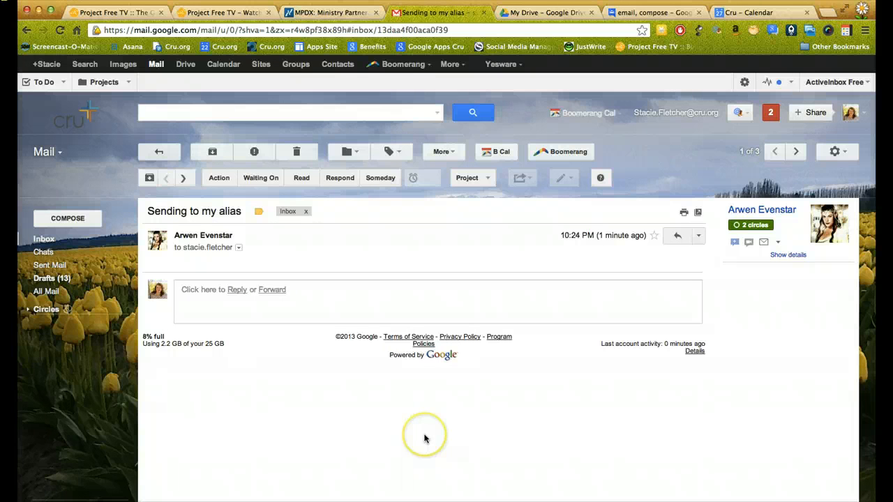
{"action": "left_click", "coordinate": [519, 180]}
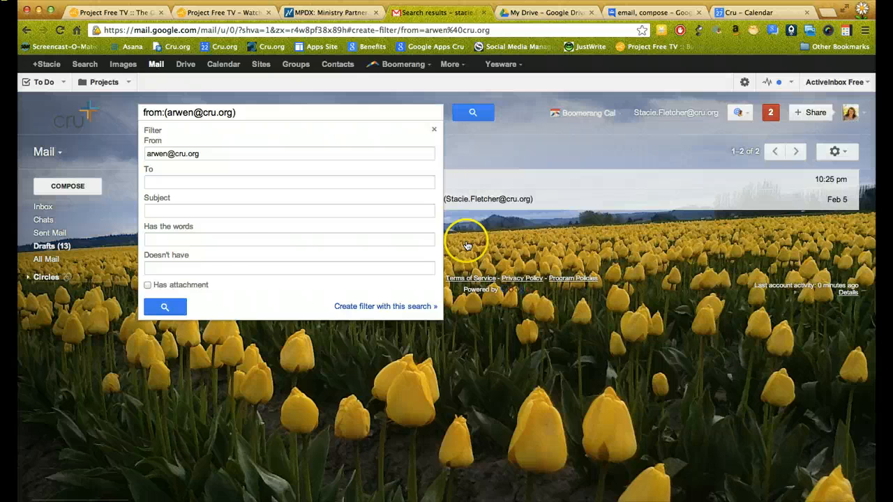
Set the filter's To criterion to the uscm.org alias address, remove the From address, and continue.
{"action": "left_click", "coordinate": [460, 179]}
{"action": "left_click", "coordinate": [444, 152]}
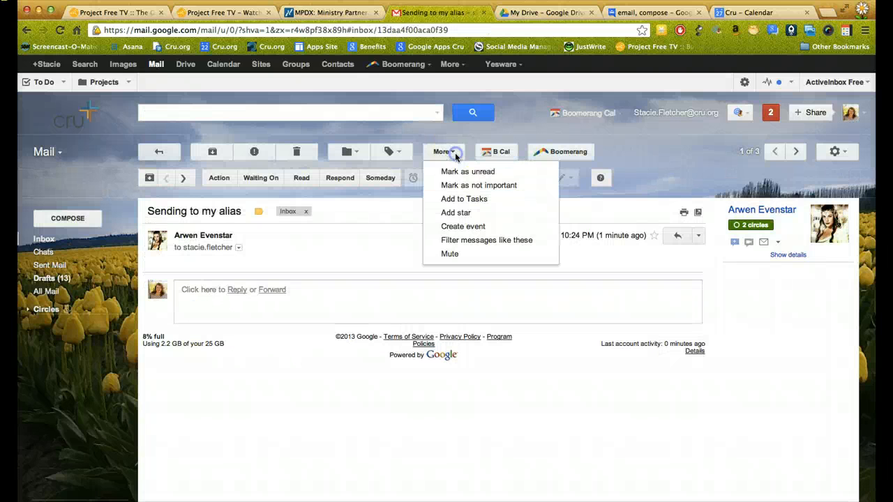
{"action": "left_click", "coordinate": [468, 242]}
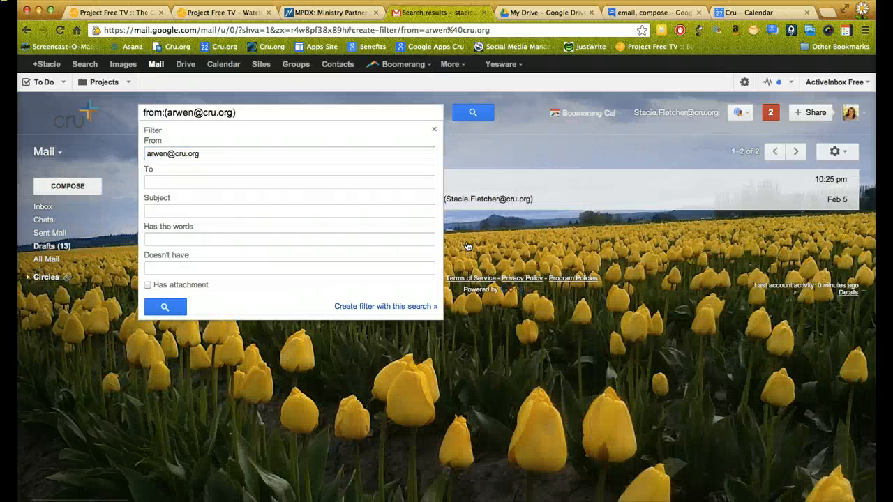
{"action": "left_click", "coordinate": [178, 181]}
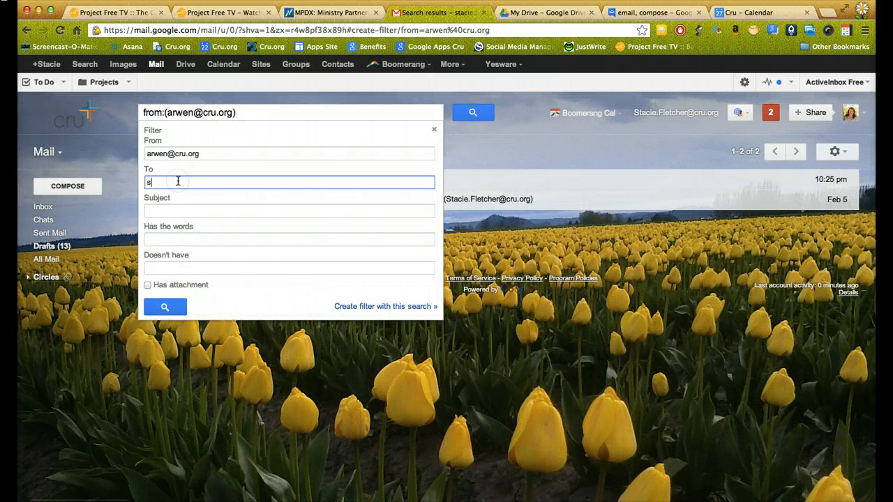
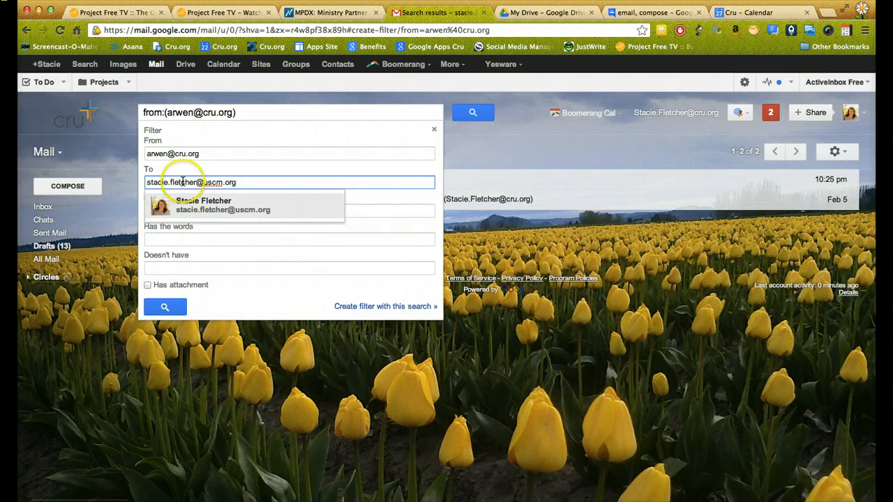
{"action": "left_click", "coordinate": [233, 238]}
{"action": "left_click_drag", "start_coordinate": [207, 153], "coordinate": [108, 149]}
{"action": "key", "text": "BackSpace"}
{"action": "left_click", "coordinate": [410, 306]}
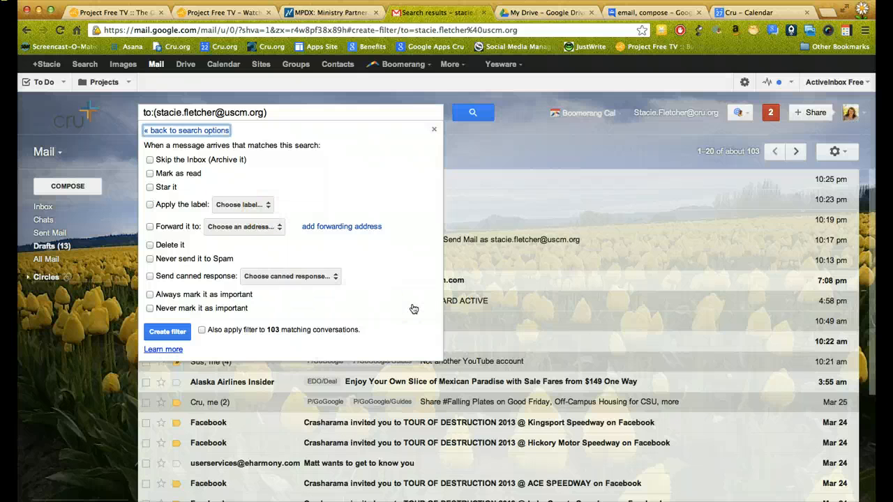
Have the filter apply a newly created 'Alias' label, then save the filter.
{"action": "left_click", "coordinate": [150, 204]}
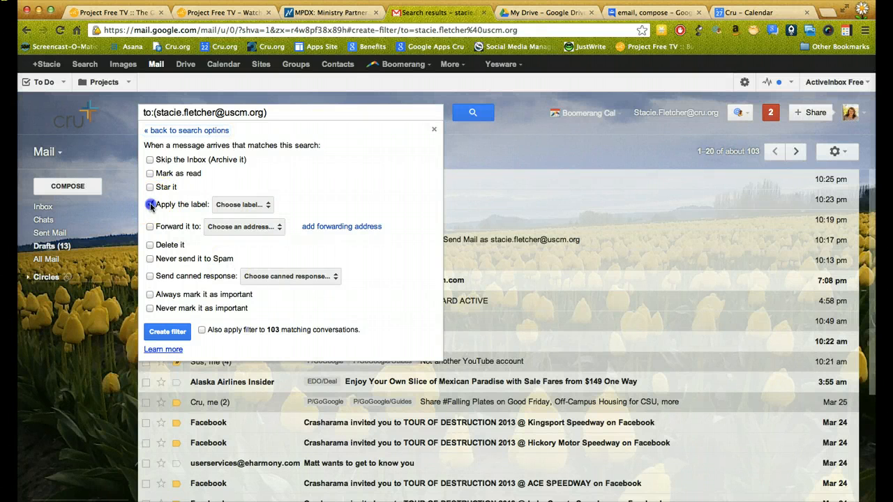
{"action": "left_click", "coordinate": [260, 205]}
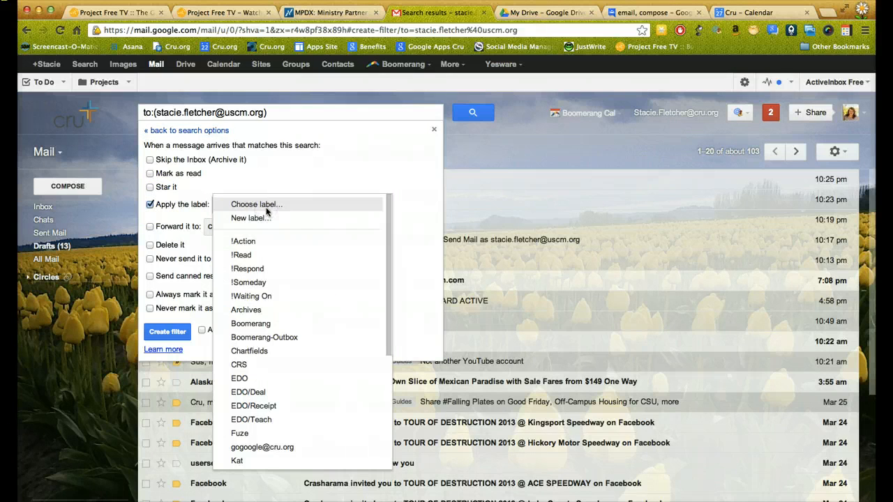
{"action": "left_click", "coordinate": [265, 222]}
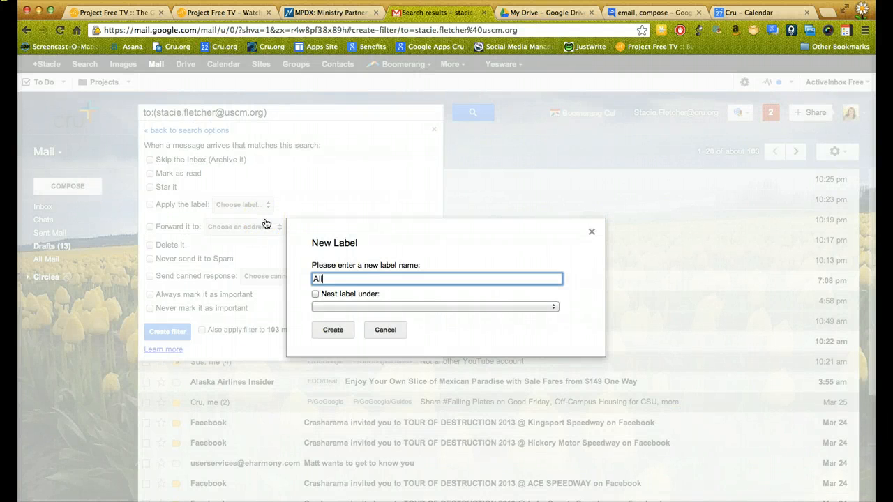
{"action": "type", "text": "Alias"}
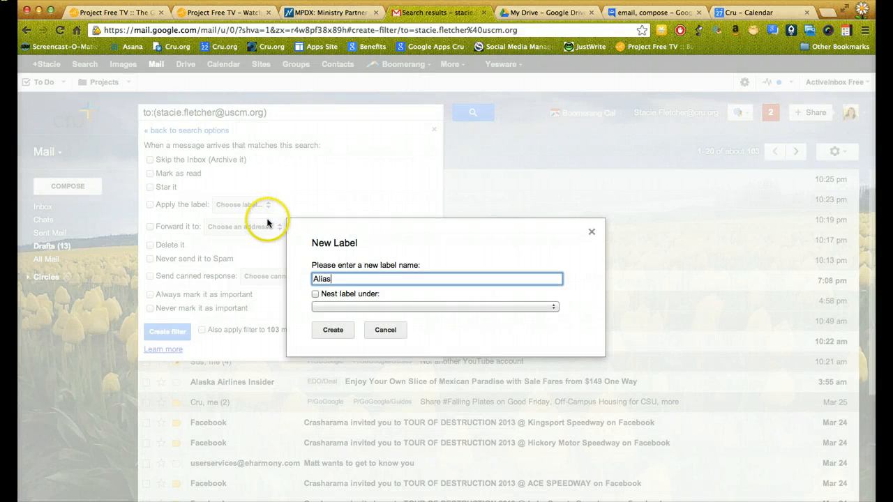
{"action": "left_click", "coordinate": [332, 330]}
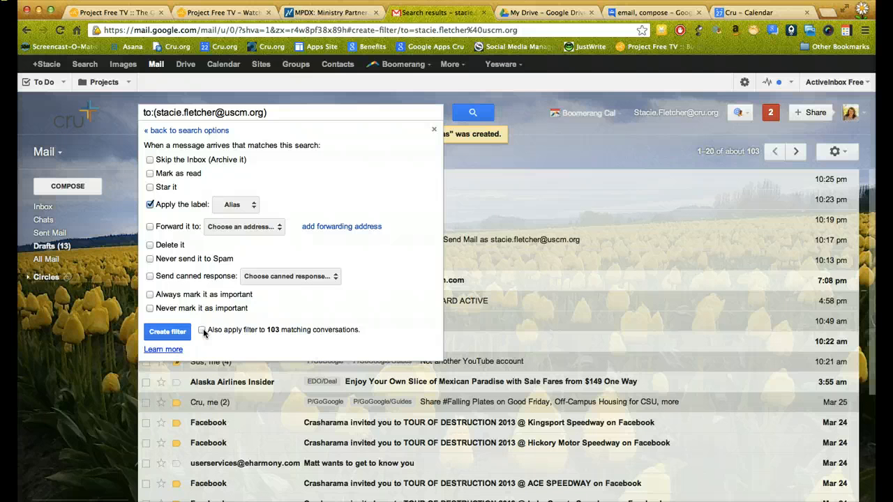
{"action": "left_click", "coordinate": [164, 334]}
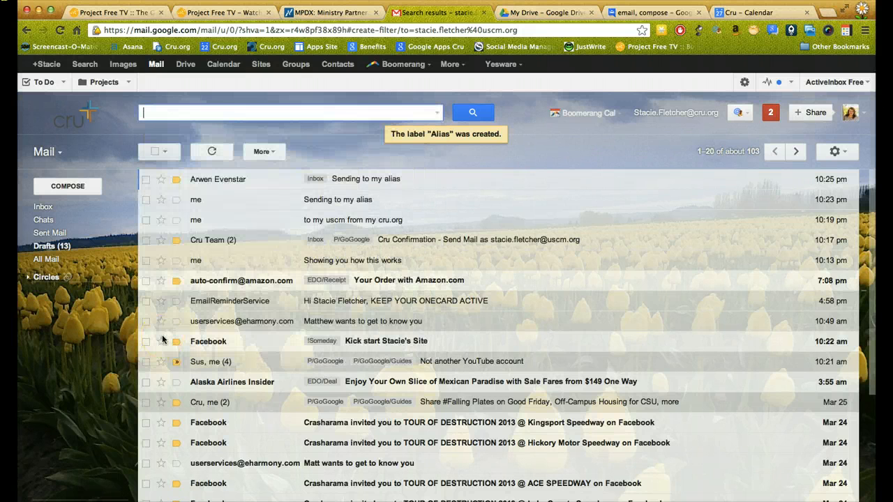
{"action": "mouse_move", "coordinate": [45, 270]}
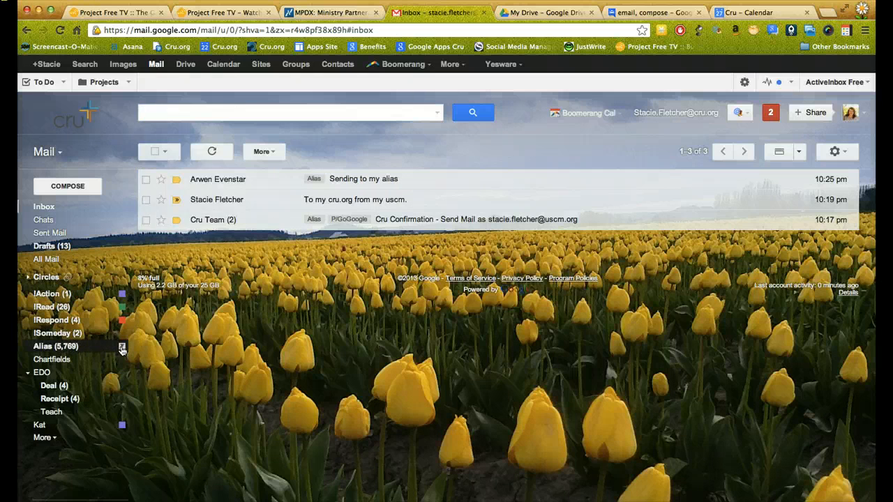
Give the Alias label a green colour from its options menu.
{"action": "left_click", "coordinate": [122, 351]}
{"action": "left_click", "coordinate": [198, 131]}
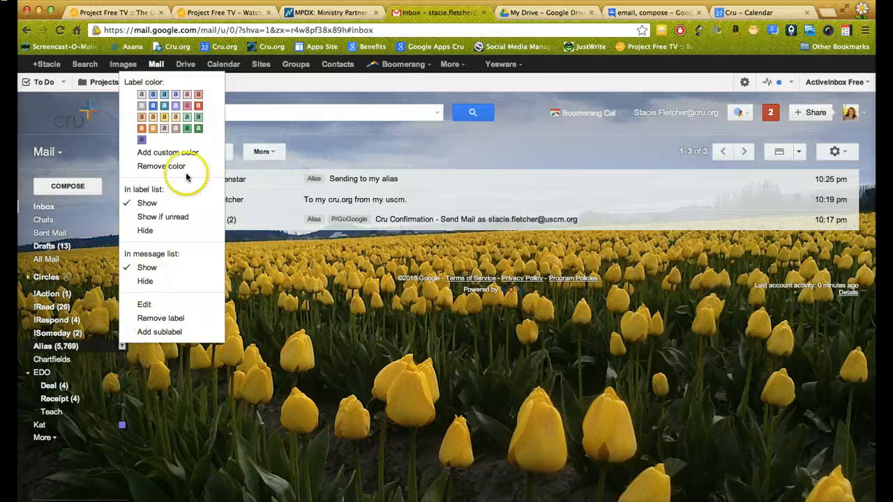
{"action": "left_click", "coordinate": [199, 131]}
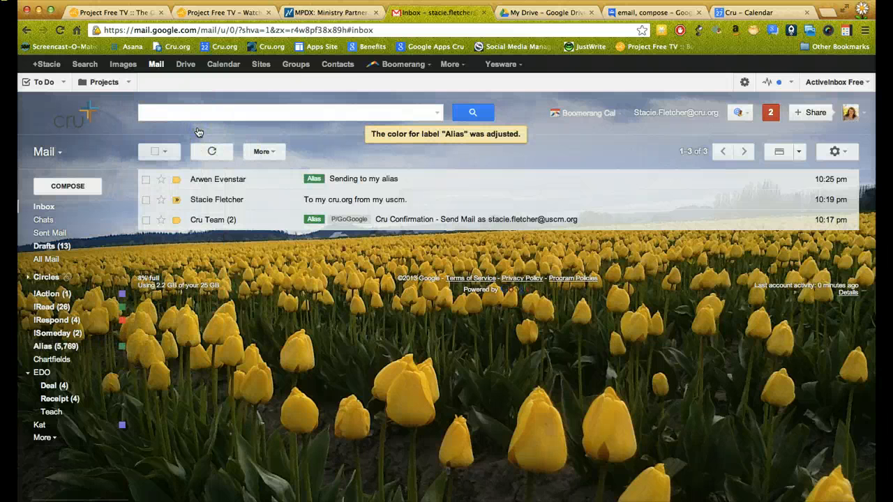
{"action": "left_click", "coordinate": [459, 65]}
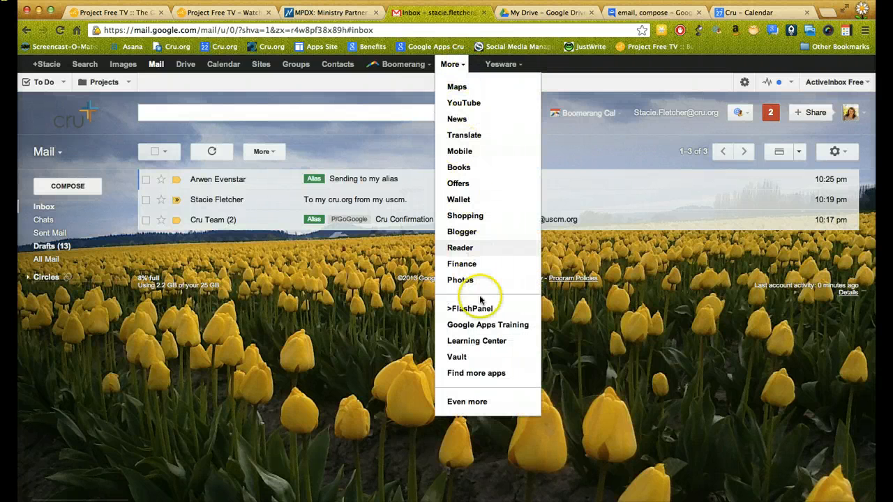
Search Google Apps Training for 'create a filter', play and pause Lesson 10, then return to Gmail.
{"action": "left_click", "coordinate": [488, 325]}
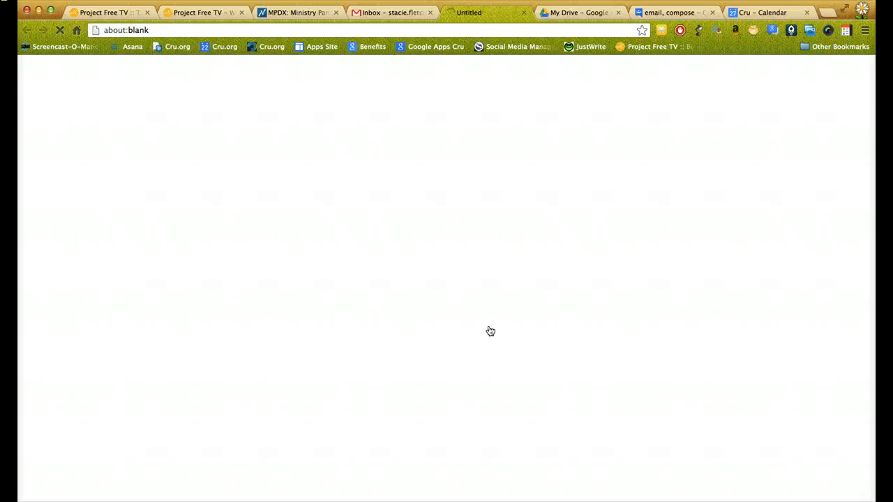
{"action": "left_click", "coordinate": [740, 119]}
{"action": "type", "text": "crea"}
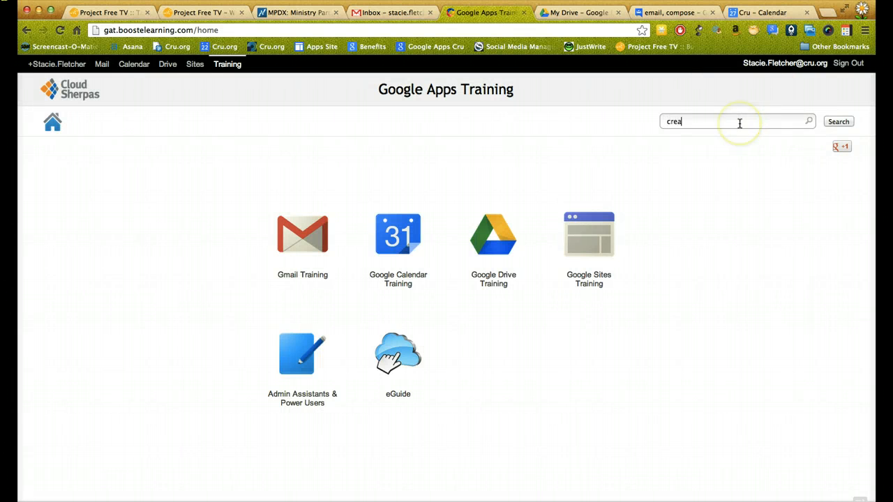
{"action": "type", "text": "te a filter"}
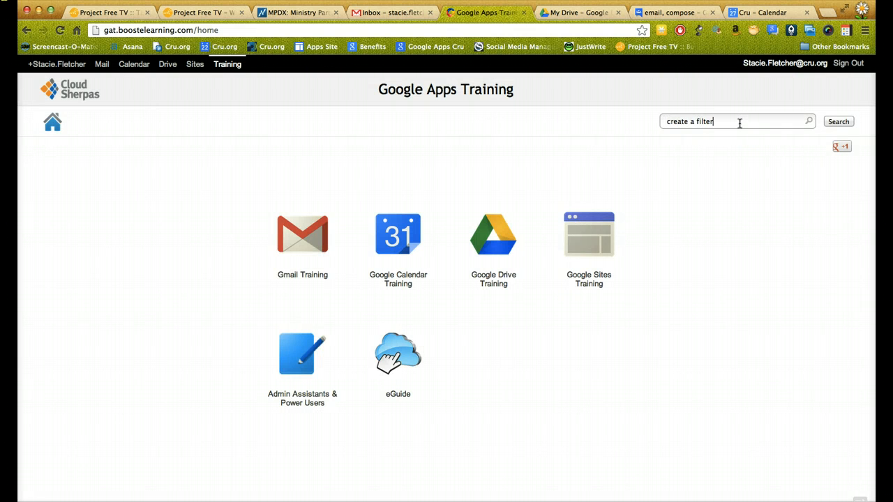
{"action": "left_click", "coordinate": [740, 152]}
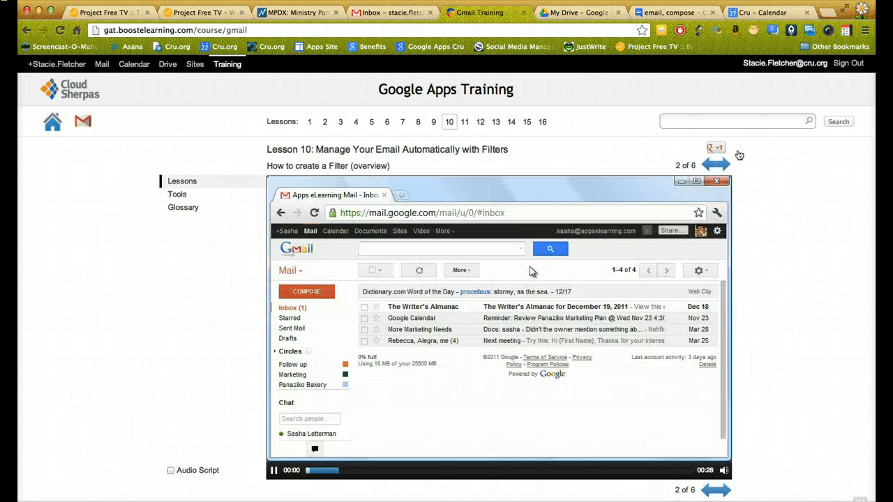
{"action": "left_click", "coordinate": [273, 471]}
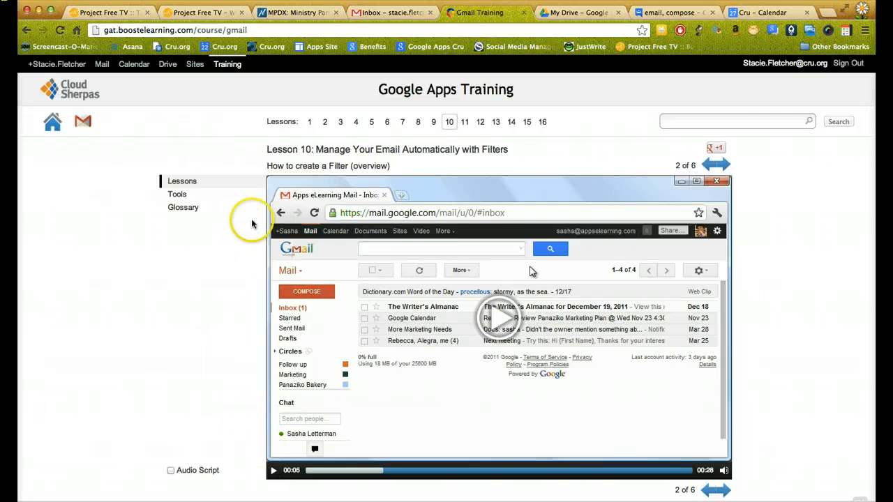
{"action": "left_click", "coordinate": [395, 14]}
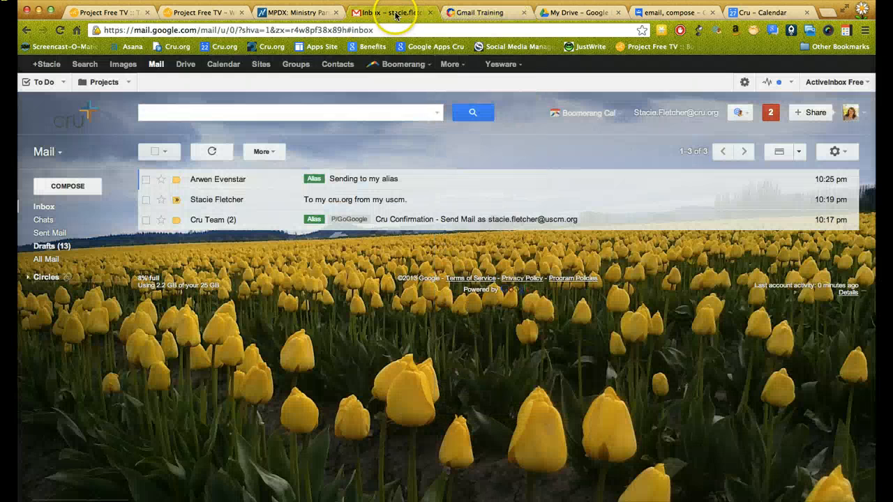
Open the Learning Center site from the apps list and go to its 'Your 1st Day - Get Set Up' page.
{"action": "left_click", "coordinate": [450, 65]}
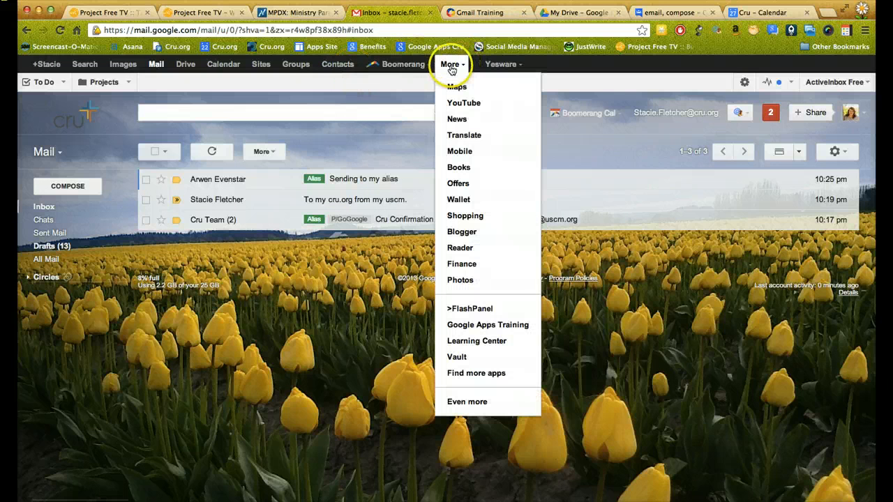
{"action": "left_click", "coordinate": [471, 341]}
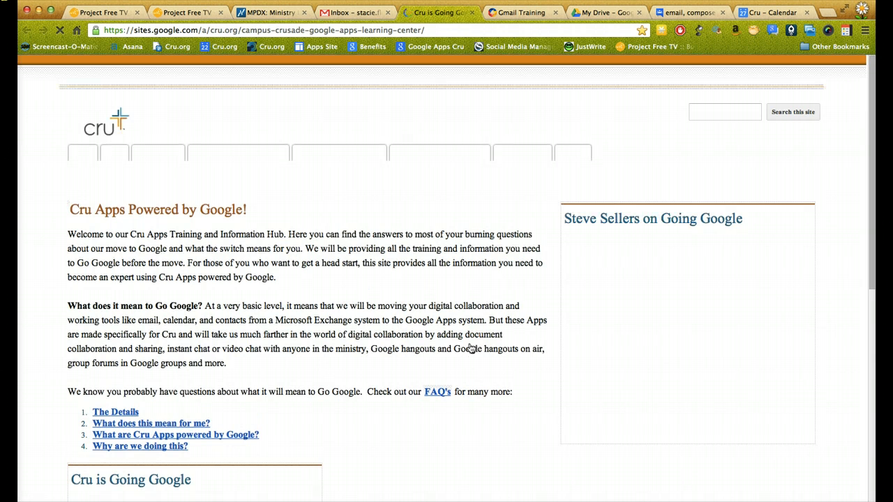
{"action": "left_click", "coordinate": [384, 154]}
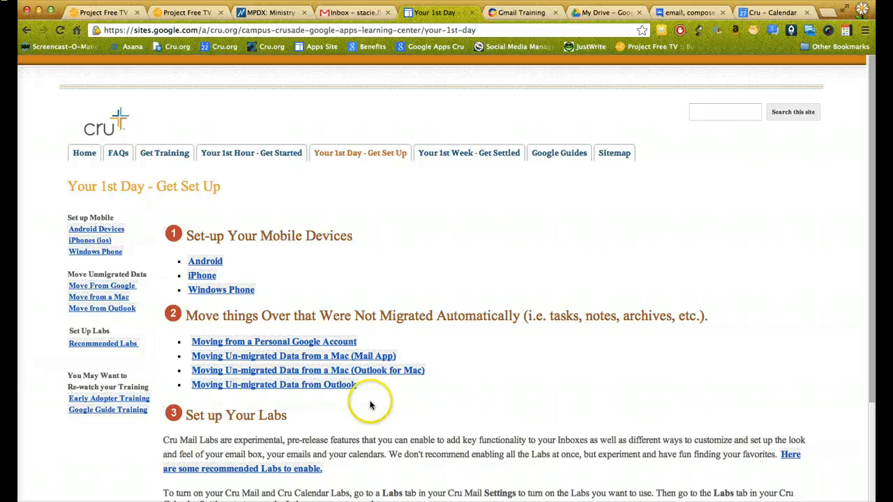
{"action": "left_click", "coordinate": [349, 371]}
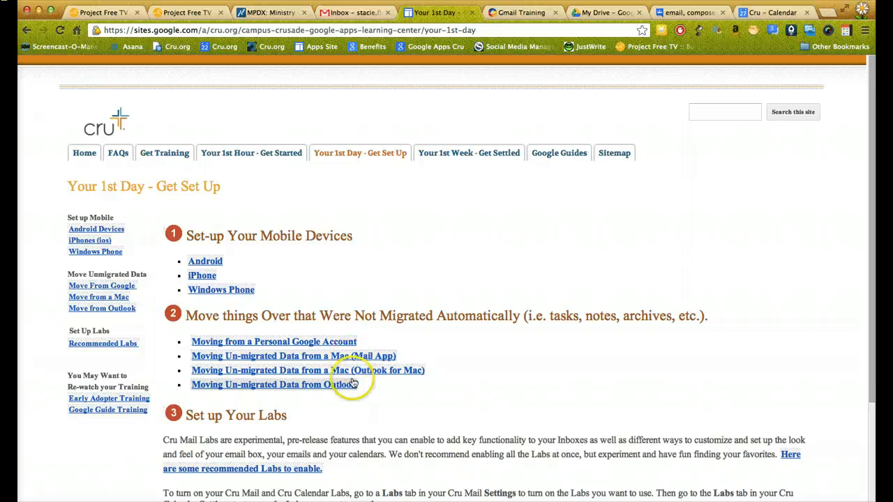